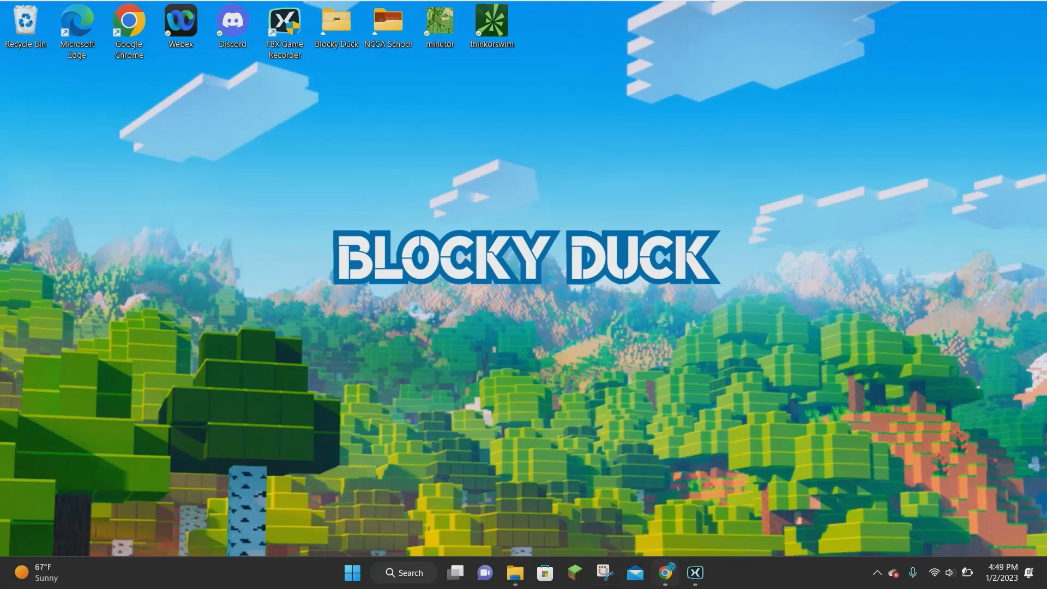
Step: Bring up Chrome on the fabricmc.net tab and download the Fabric installer for Windows
{"action": "left_click", "coordinate": [666, 572]}
{"action": "left_click", "coordinate": [78, 11]}
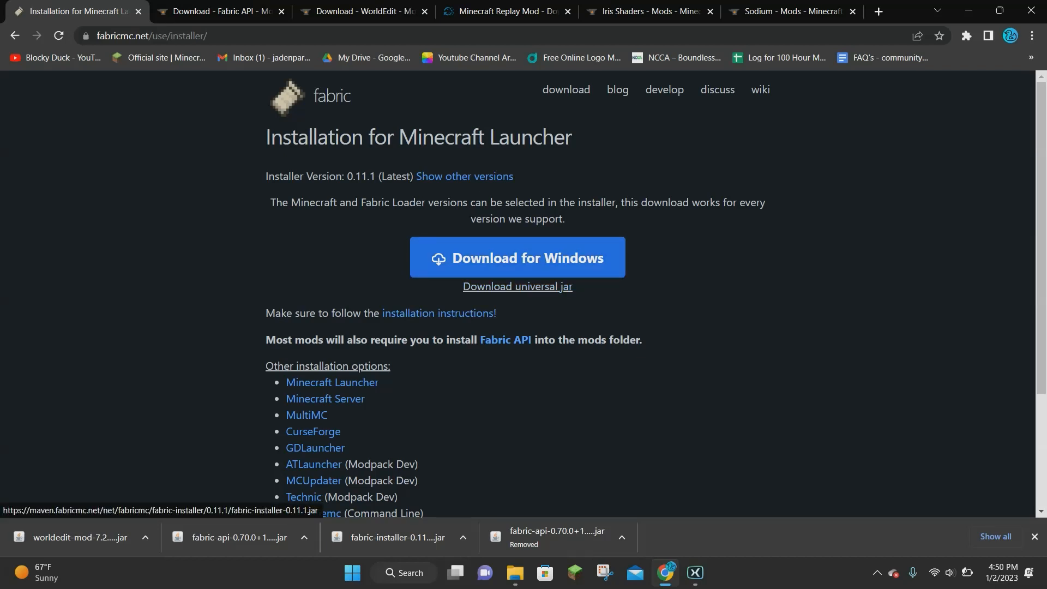
{"action": "left_click", "coordinate": [517, 285]}
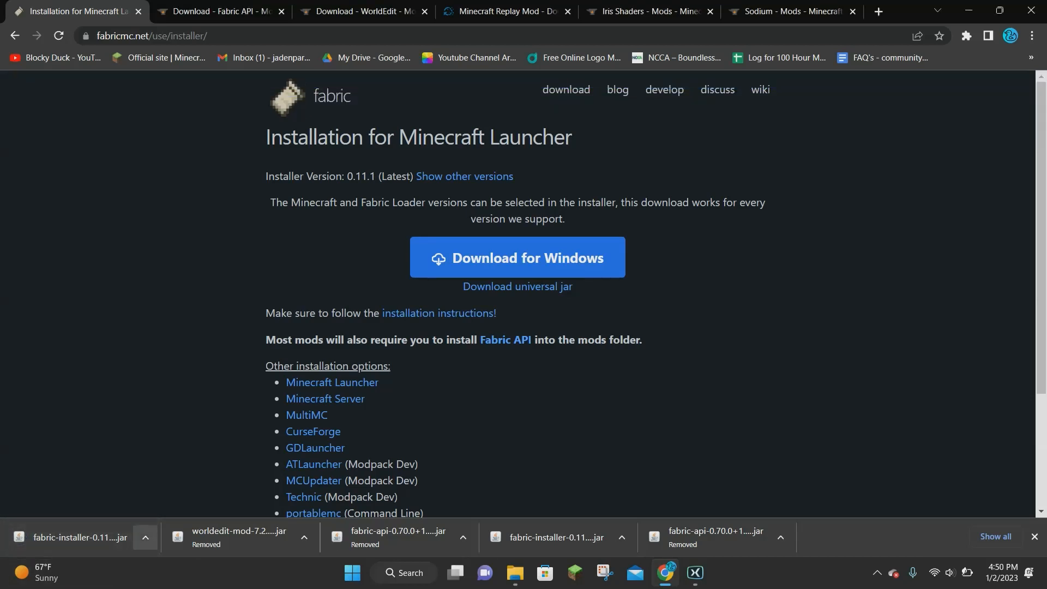
Step: Run the downloaded installer, install Fabric Loader 0.14.12 for Minecraft 1.19.3, and close it
{"action": "left_click", "coordinate": [145, 536]}
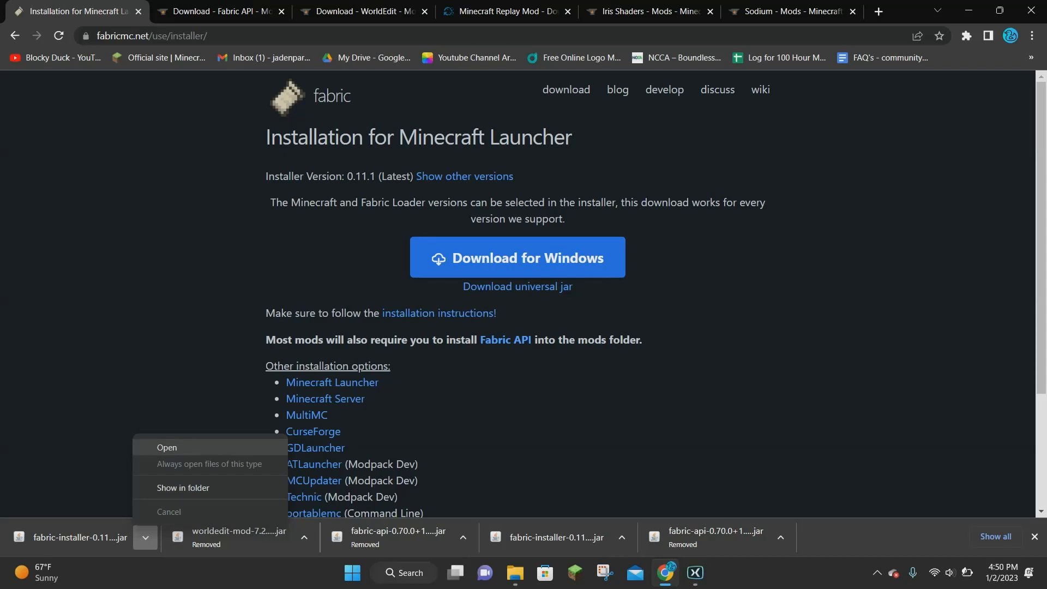
{"action": "left_click", "coordinate": [166, 447]}
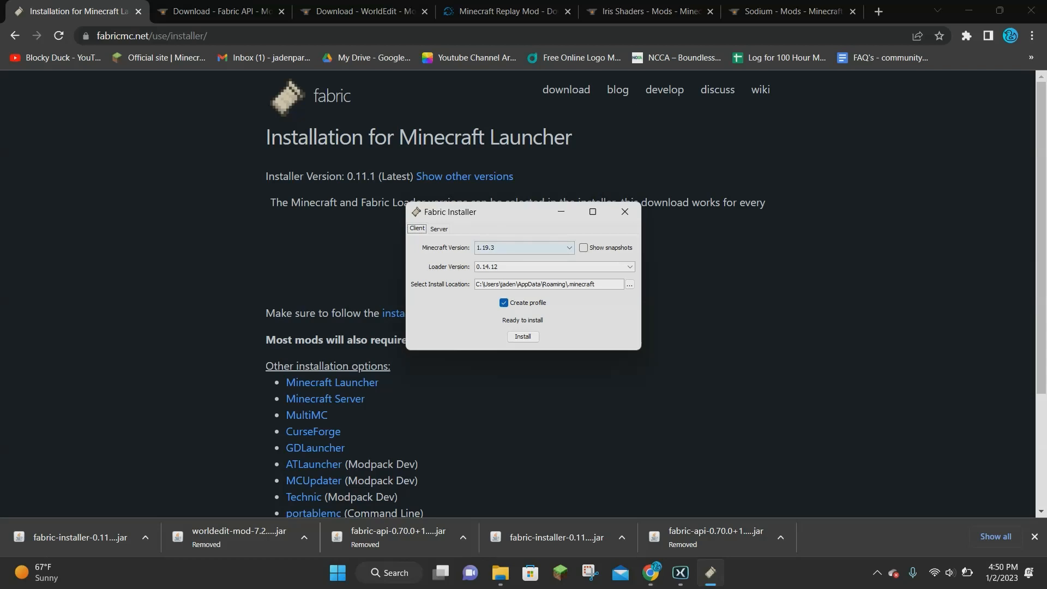
{"action": "left_click", "coordinate": [523, 337]}
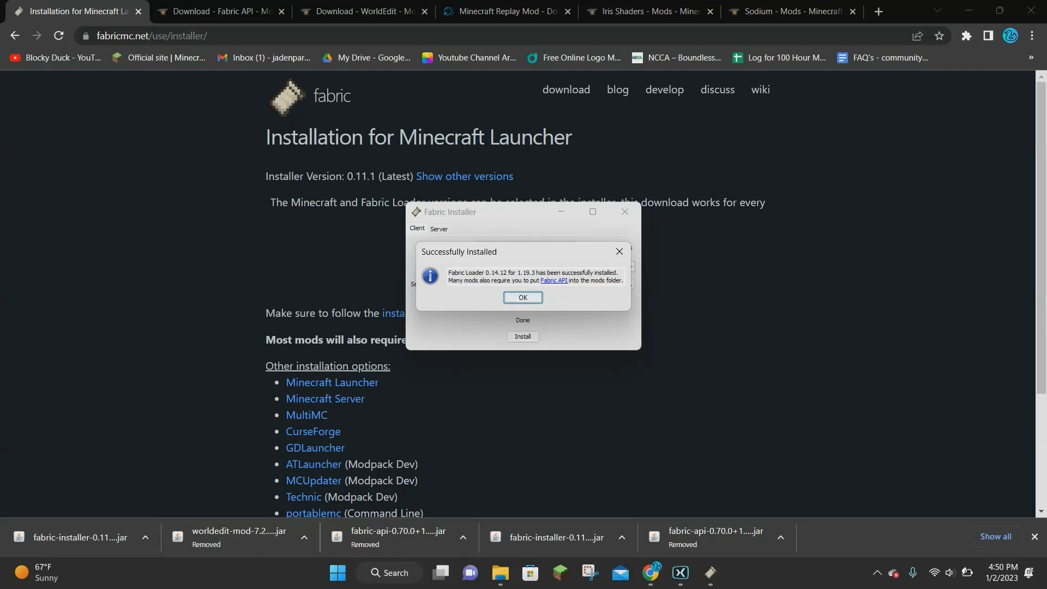
{"action": "left_click", "coordinate": [523, 297]}
{"action": "left_click", "coordinate": [625, 213]}
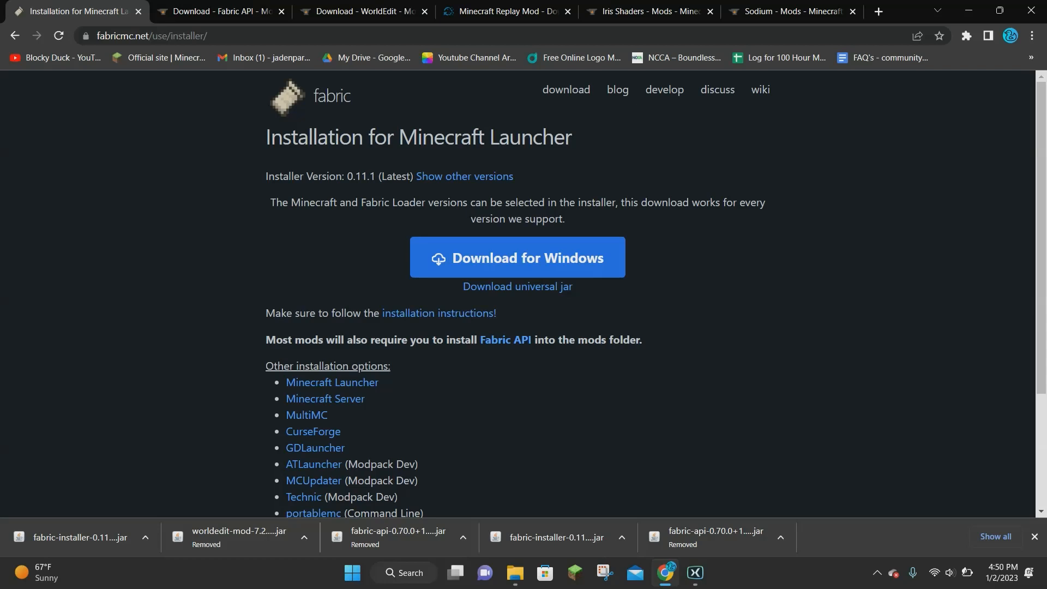
Step: Download Fabric API 0.70.0+1.19.3 from its CurseForge files page, then switch to the Sodium tab
{"action": "key", "text": "ctrl+Tab"}
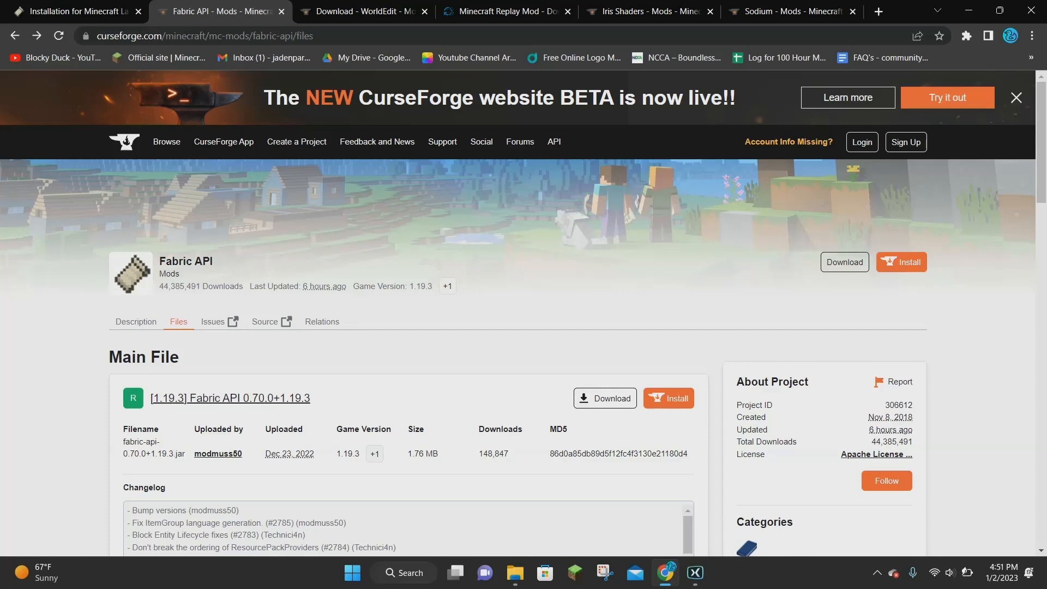
{"action": "scroll", "coordinate": [523, 327], "scroll_direction": "down", "scroll_amount": 3}
{"action": "scroll", "coordinate": [523, 328], "scroll_direction": "down", "scroll_amount": 2}
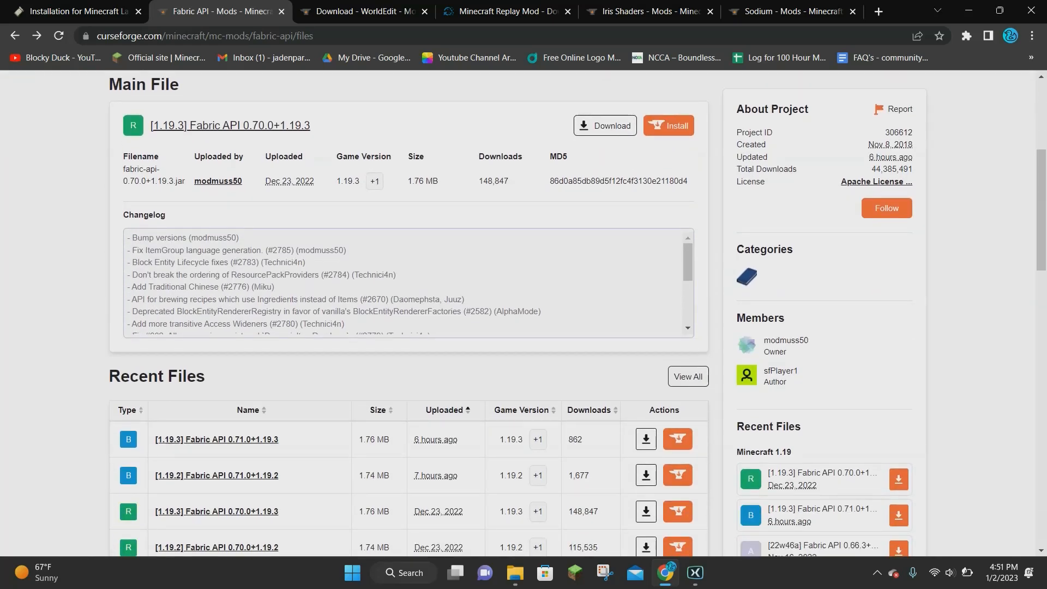
{"action": "scroll", "coordinate": [523, 328], "scroll_direction": "down", "scroll_amount": 1}
{"action": "scroll", "coordinate": [409, 278], "scroll_direction": "down", "scroll_amount": 2}
{"action": "scroll", "coordinate": [409, 278], "scroll_direction": "down", "scroll_amount": 2}
{"action": "scroll", "coordinate": [409, 278], "scroll_direction": "down", "scroll_amount": 2}
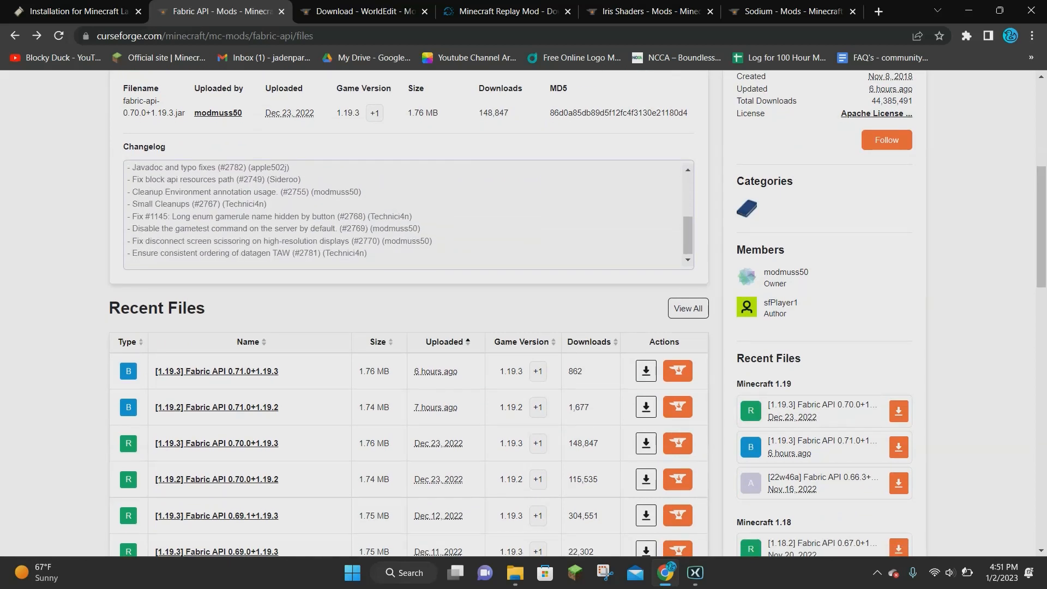
{"action": "scroll", "coordinate": [409, 278], "scroll_direction": "down", "scroll_amount": 3}
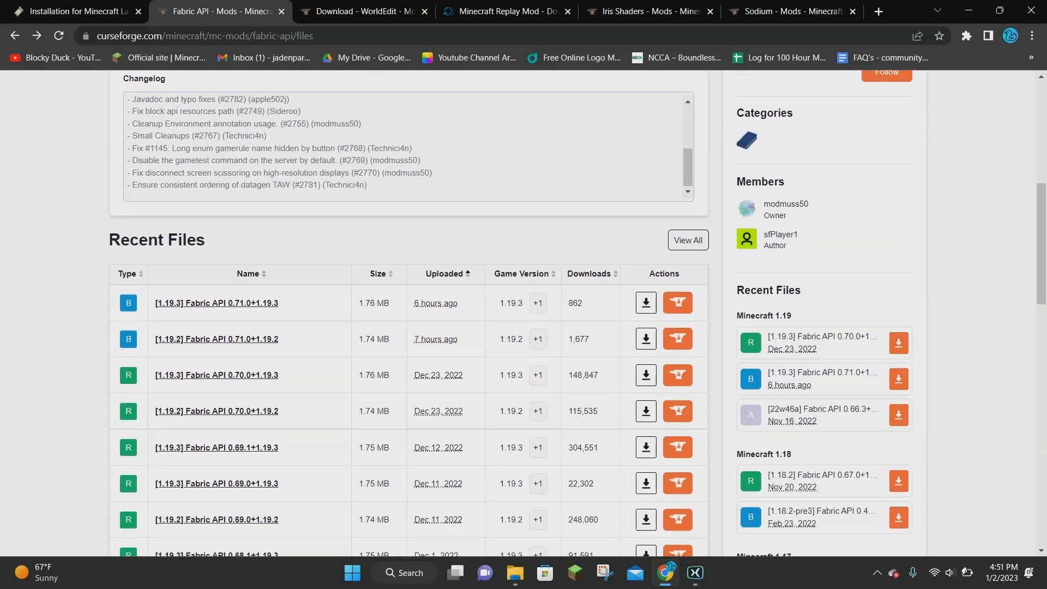
{"action": "scroll", "coordinate": [409, 327], "scroll_direction": "down", "scroll_amount": 2}
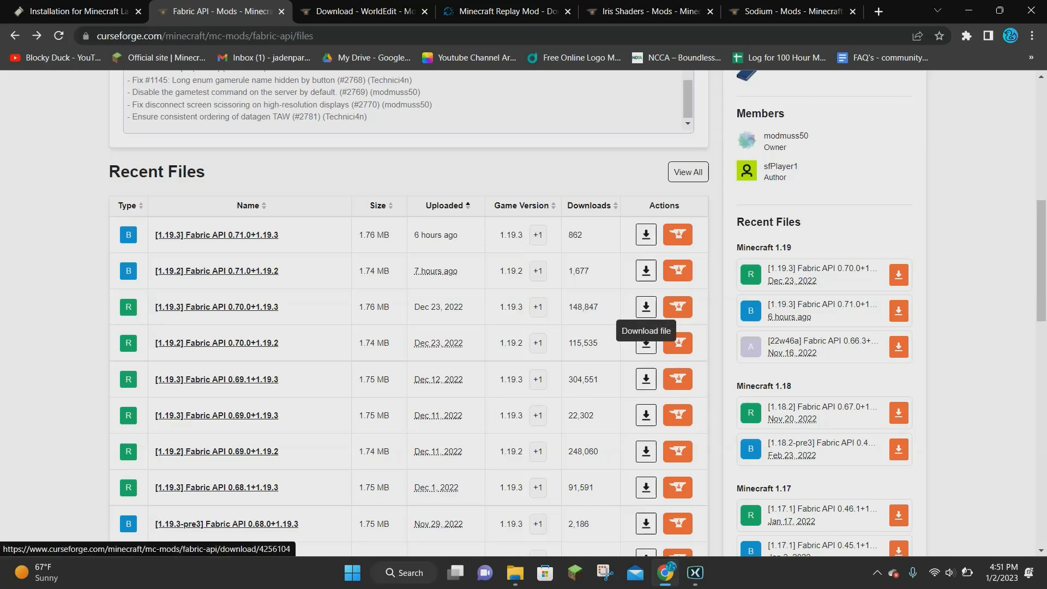
{"action": "left_click", "coordinate": [645, 308]}
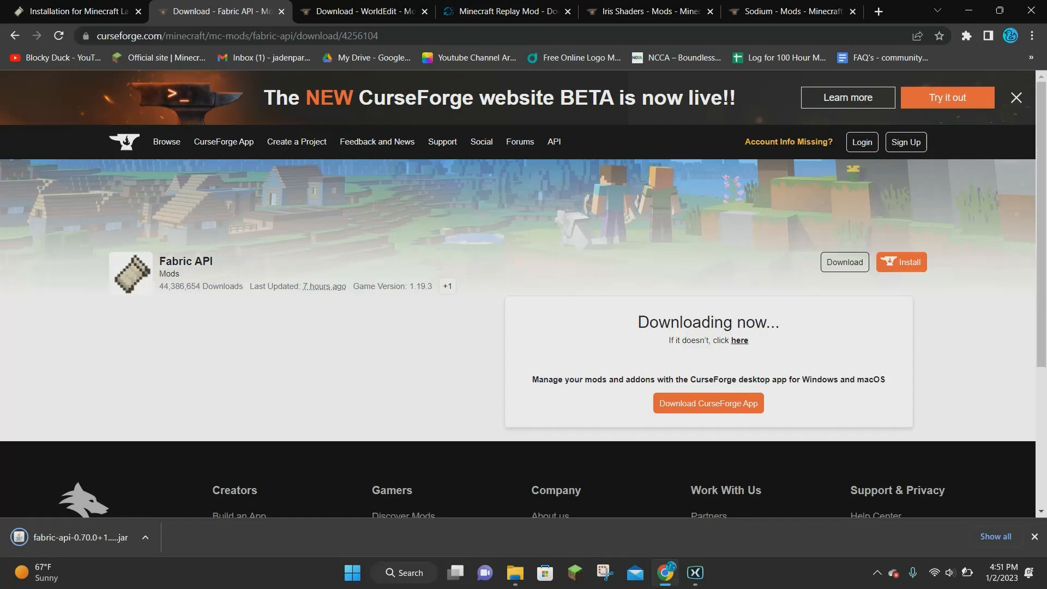
{"action": "key", "text": "ctrl+6"}
{"action": "scroll", "coordinate": [524, 295], "scroll_direction": "down", "scroll_amount": 2}
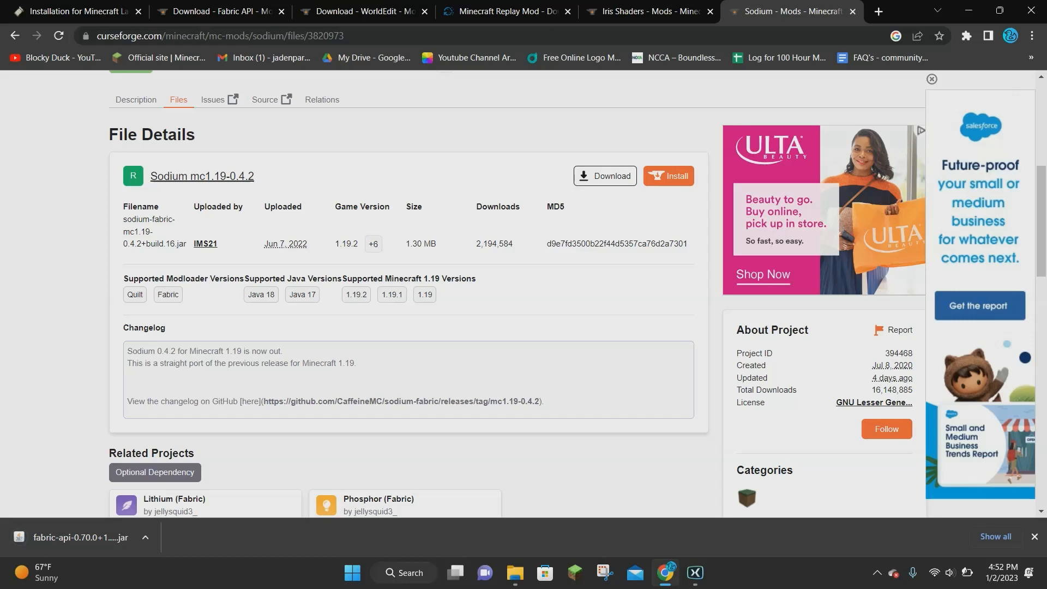
{"action": "scroll", "coordinate": [409, 295], "scroll_direction": "down", "scroll_amount": 2}
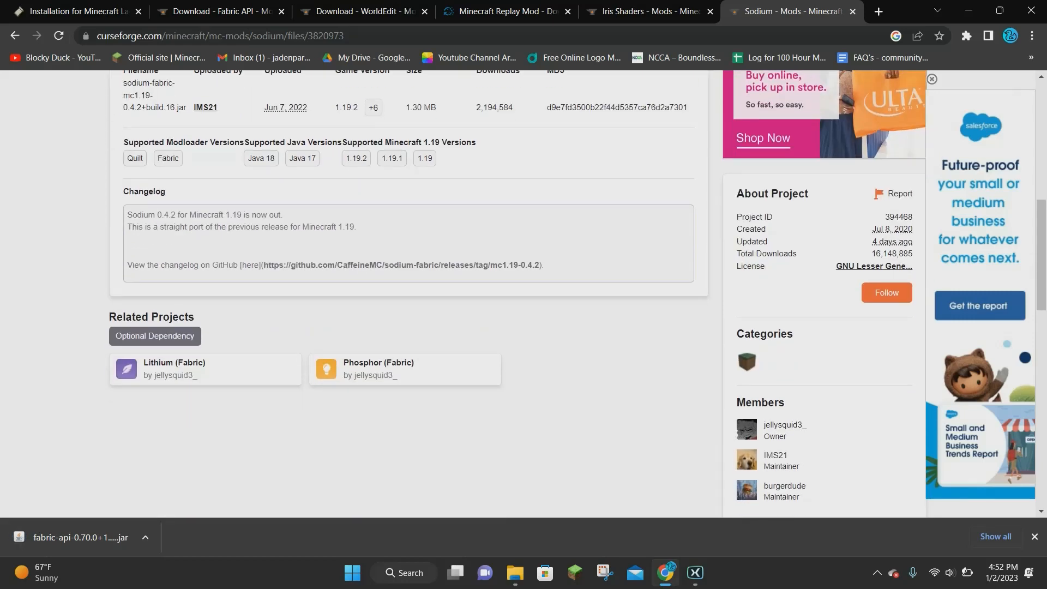
{"action": "scroll", "coordinate": [410, 295], "scroll_direction": "down", "scroll_amount": 3}
{"action": "scroll", "coordinate": [409, 295], "scroll_direction": "down", "scroll_amount": 3}
{"action": "scroll", "coordinate": [409, 295], "scroll_direction": "down", "scroll_amount": 2}
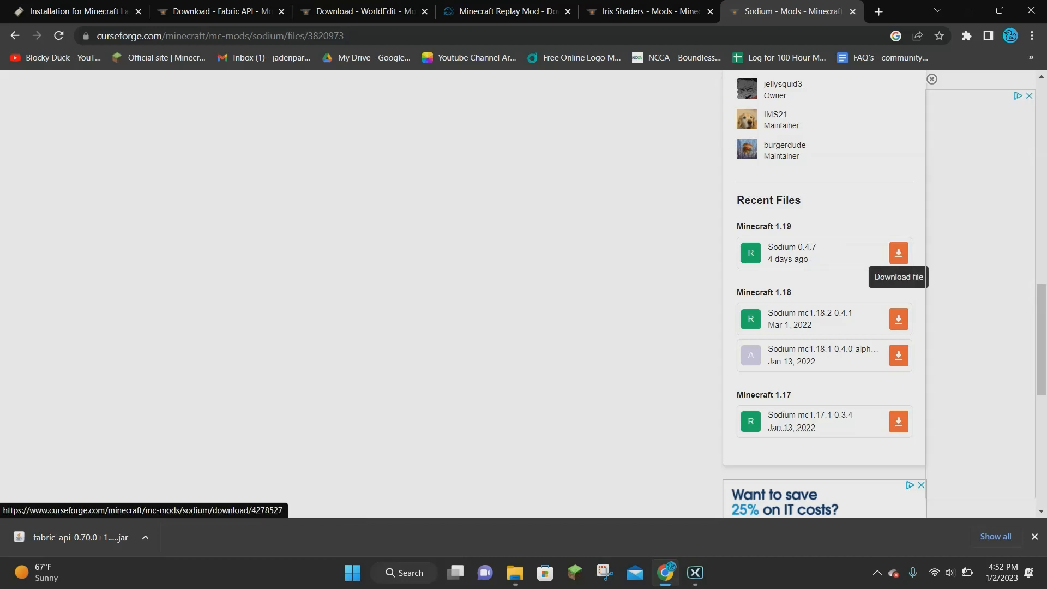
Step: Download the Sodium 0.4.7 jar for Minecraft 1.19 from its CurseForge Recent Files list
{"action": "left_click", "coordinate": [899, 252]}
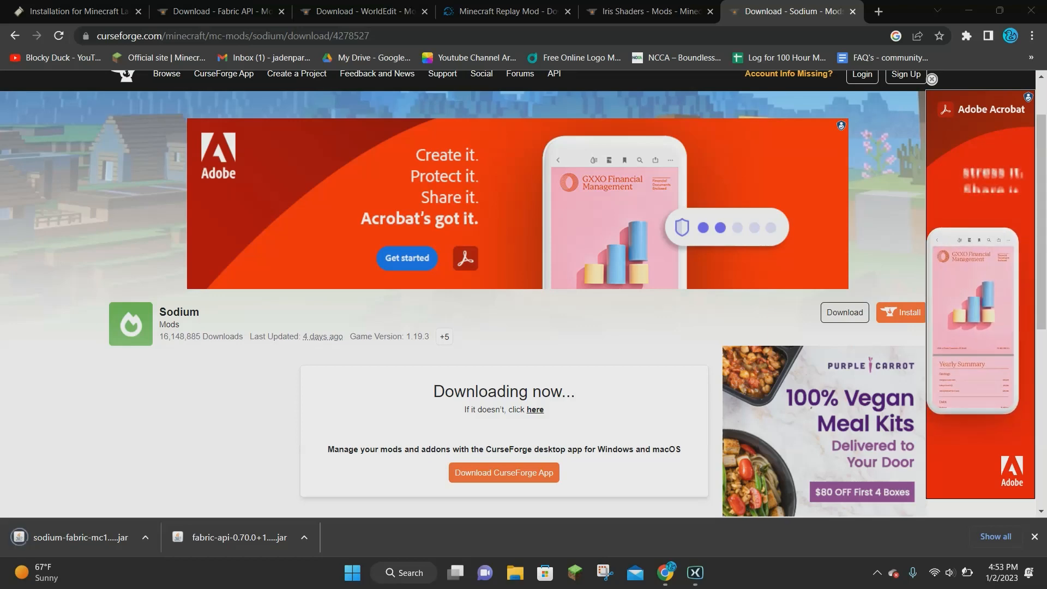
Step: Search for AppData\Roaming and open the mods folder inside .minecraft in File Explorer
{"action": "left_click", "coordinate": [405, 573]}
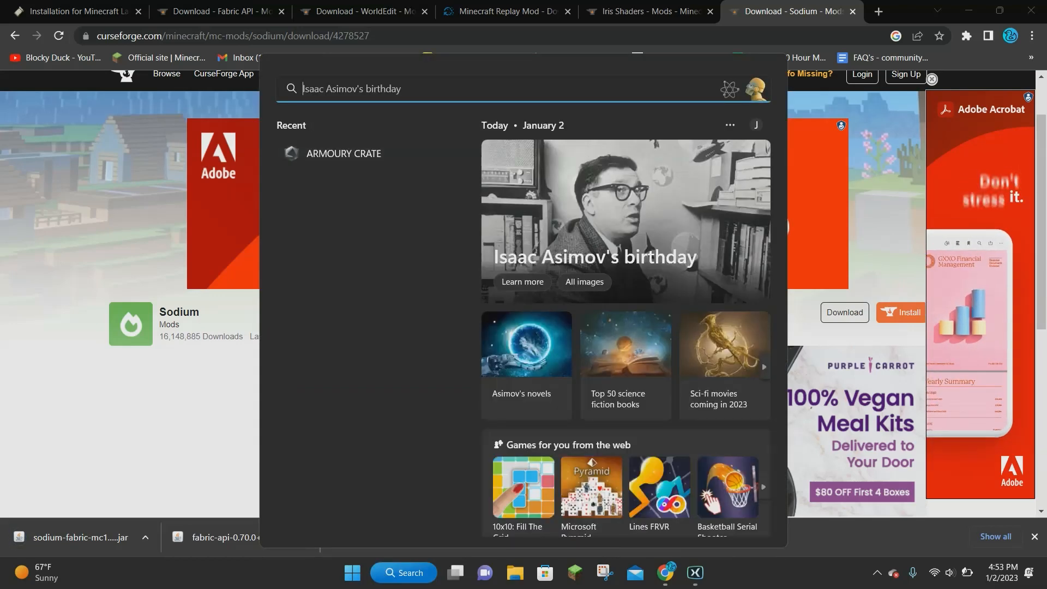
{"action": "type", "text": "%ap"}
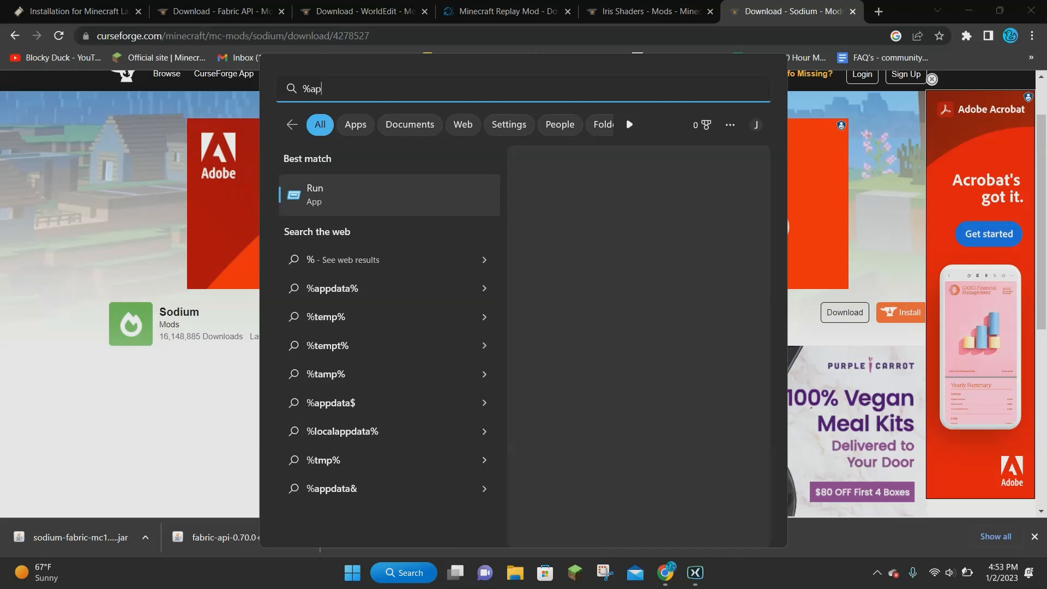
{"action": "type", "text": "pdata%"}
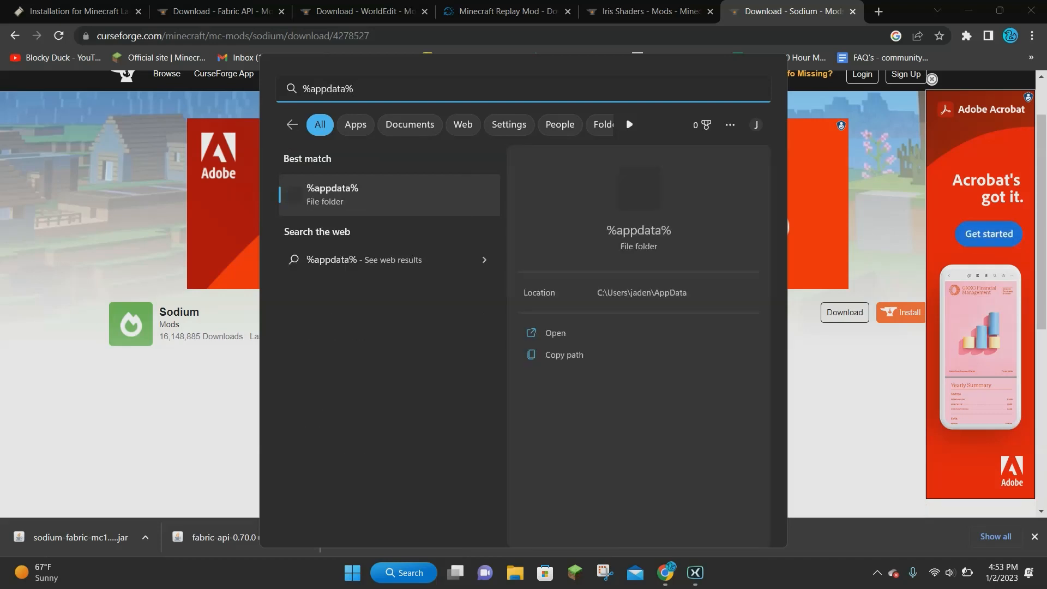
{"action": "key", "text": "Return"}
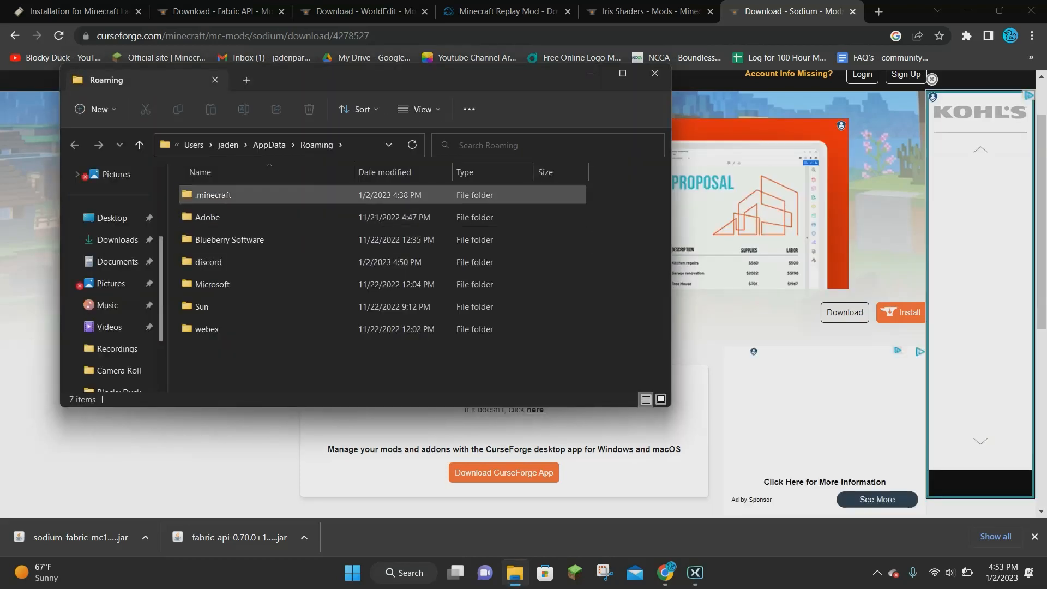
{"action": "left_click", "coordinate": [270, 194]}
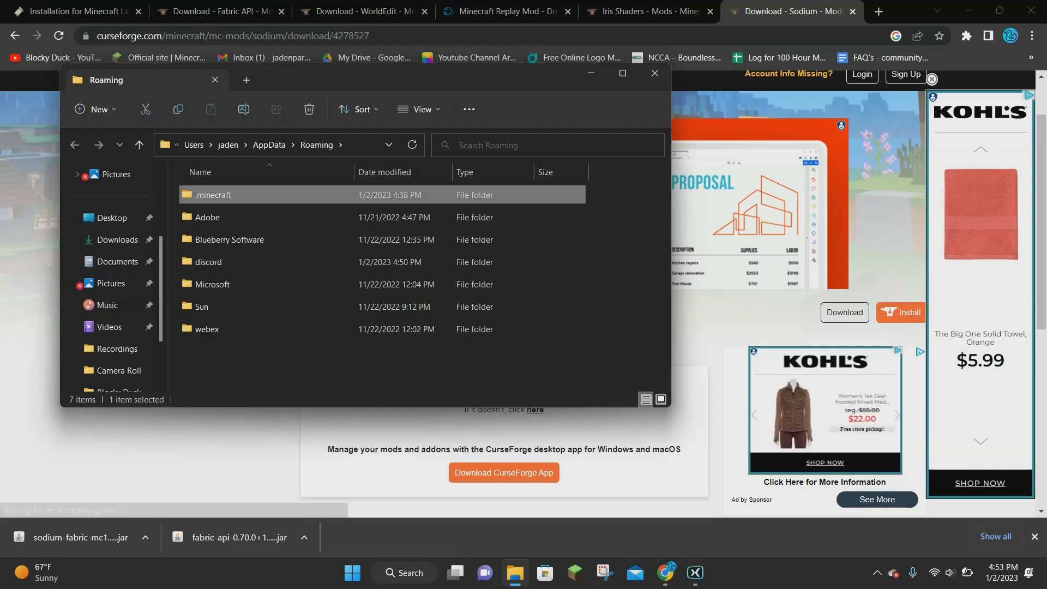
{"action": "double_click", "coordinate": [271, 194]}
{"action": "scroll", "coordinate": [376, 287], "scroll_direction": "down", "scroll_amount": 2}
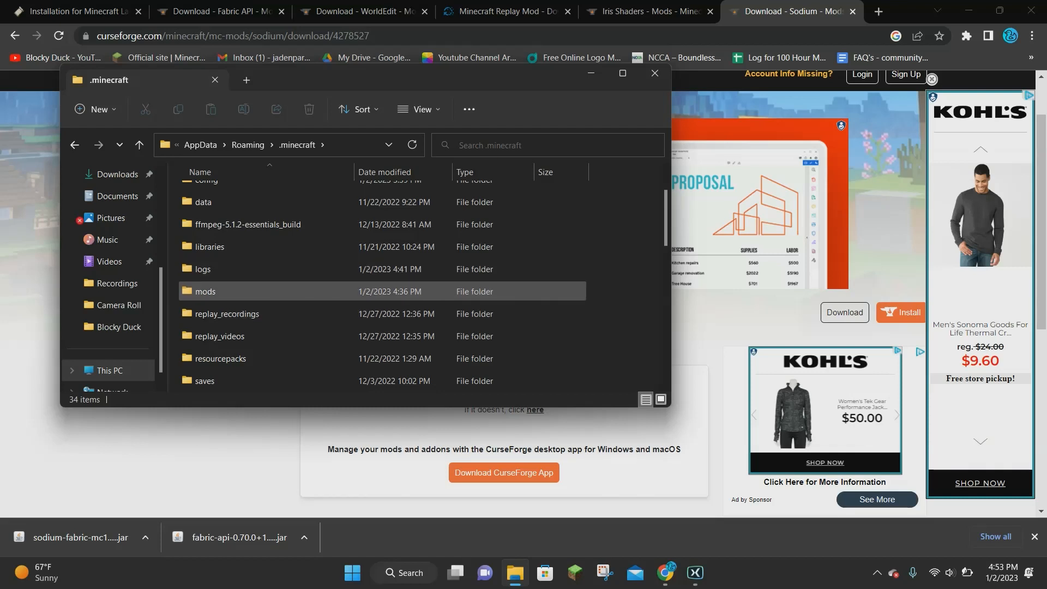
{"action": "double_click", "coordinate": [245, 292]}
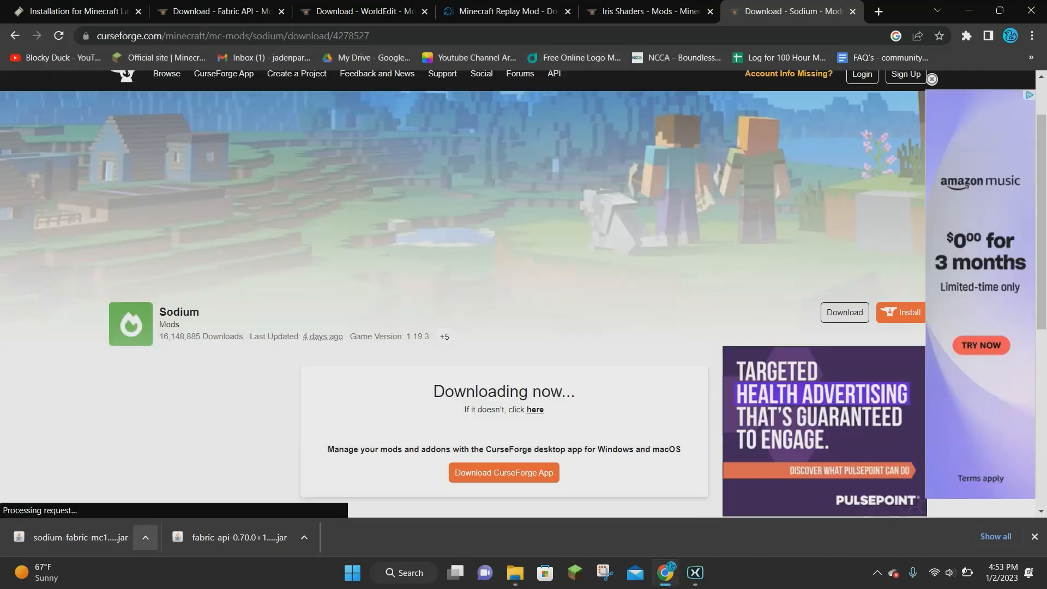
Step: Show the Sodium download in its folder and arrange the Downloads and mods windows side by side
{"action": "left_click", "coordinate": [145, 538]}
{"action": "left_click", "coordinate": [183, 488]}
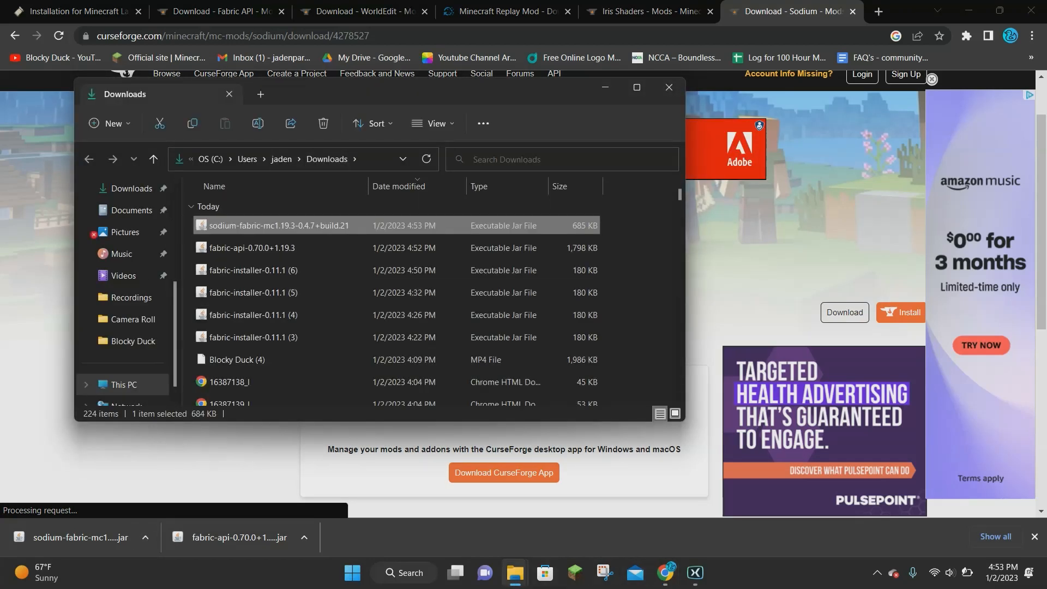
{"action": "left_click", "coordinate": [444, 499]}
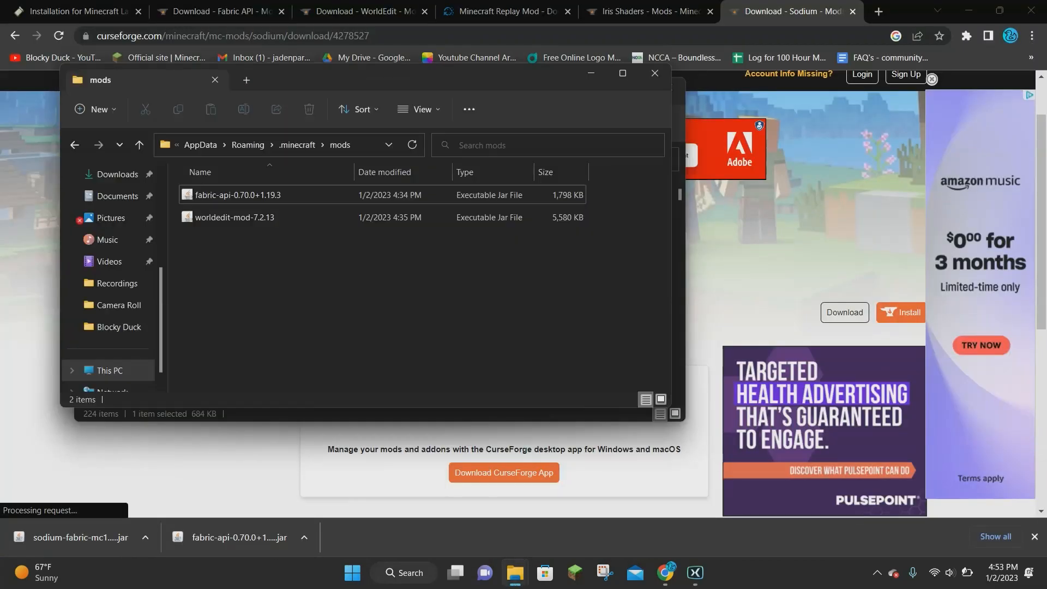
{"action": "left_click_drag", "start_coordinate": [510, 80], "coordinate": [880, 221]}
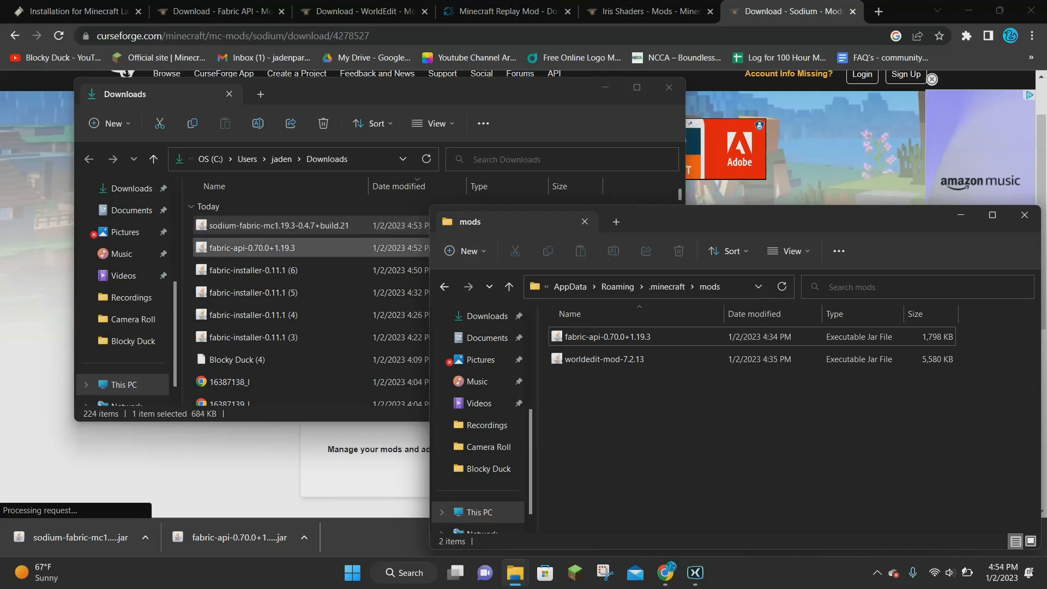
Step: Move the fabric-api and sodium jars into the mods folder, replacing the existing fabric-api
{"action": "left_click", "coordinate": [262, 248]}
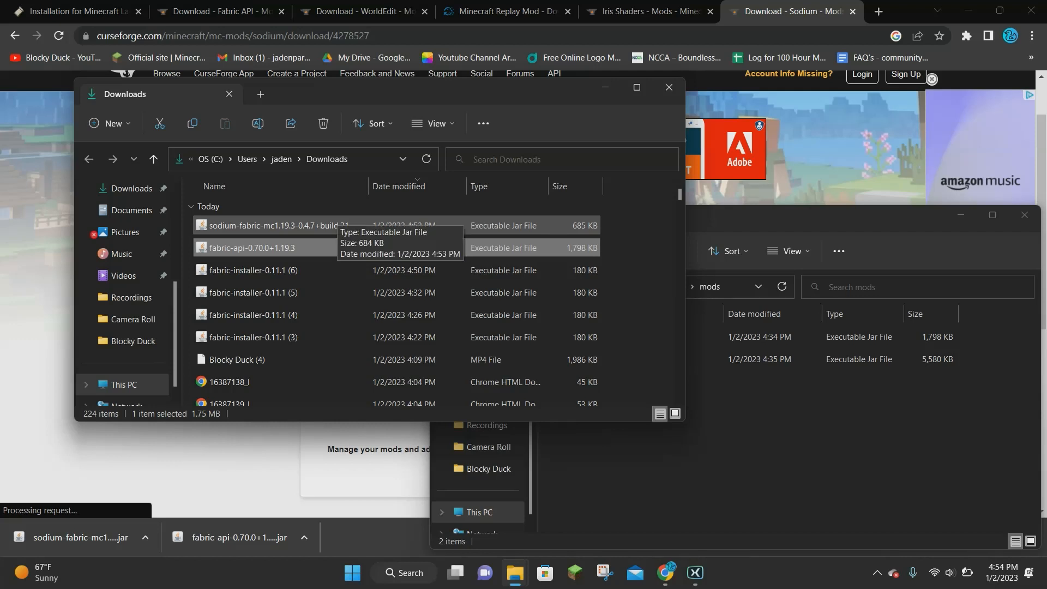
{"action": "left_click", "coordinate": [278, 225], "text": "ctrl"}
{"action": "left_click_drag", "start_coordinate": [270, 238], "coordinate": [801, 409]}
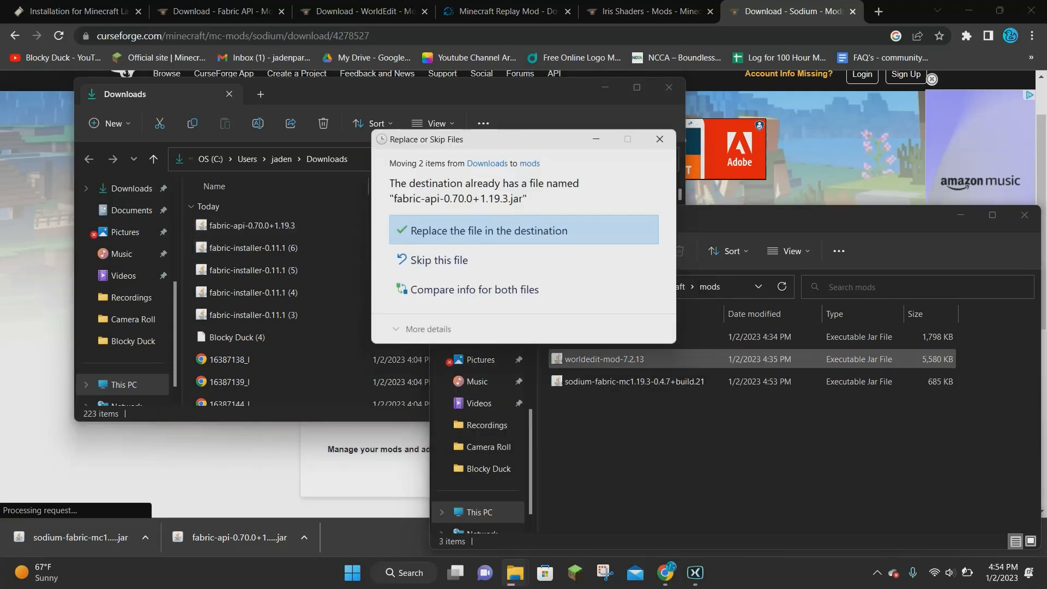
{"action": "left_click", "coordinate": [489, 231]}
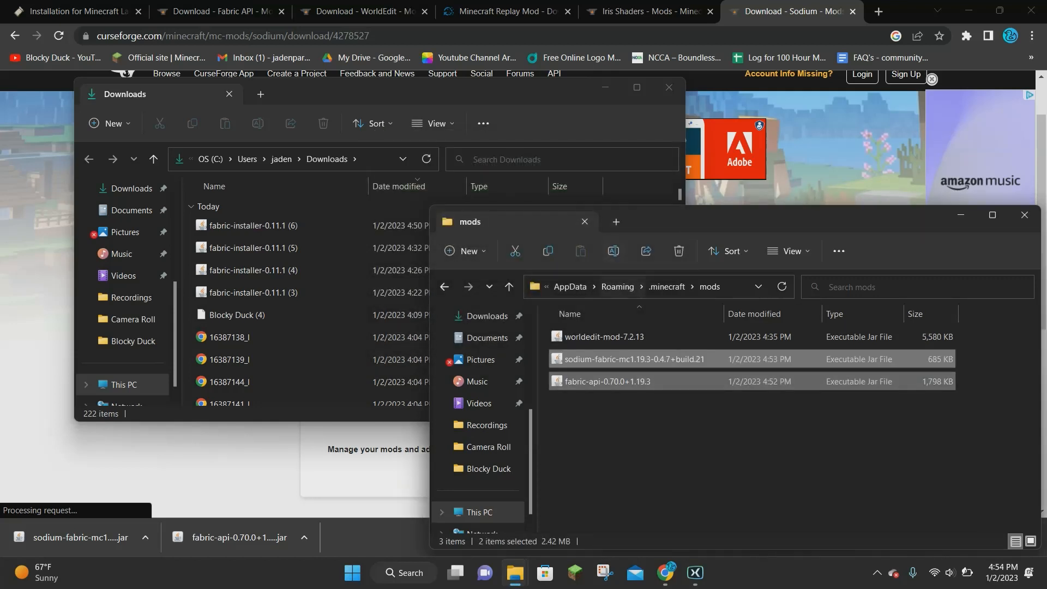
Step: Close the mods and Downloads File Explorer windows
{"action": "left_click_drag", "start_coordinate": [736, 221], "coordinate": [640, 196]}
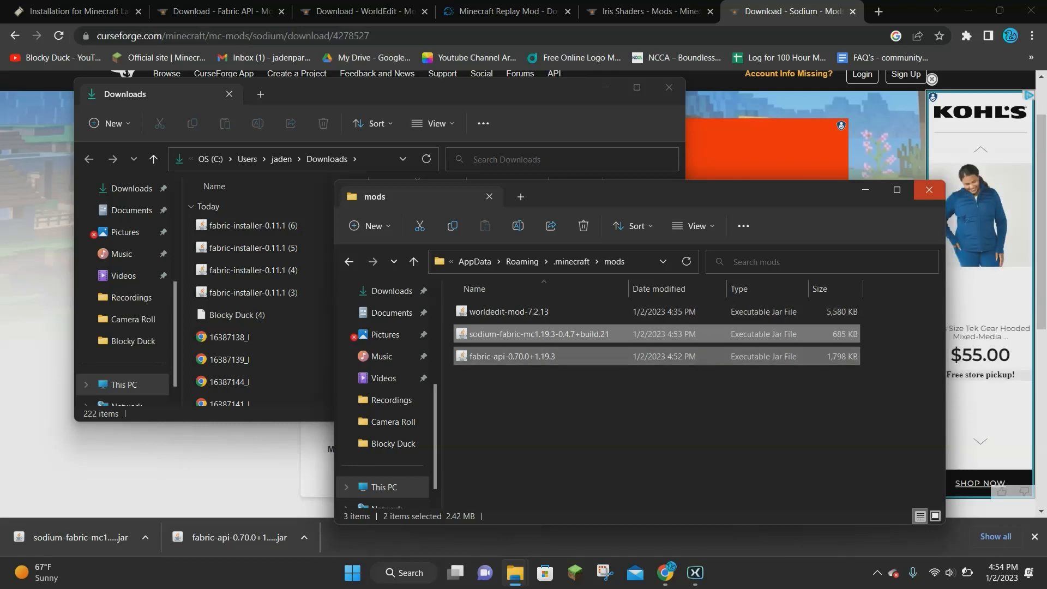
{"action": "left_click", "coordinate": [929, 191]}
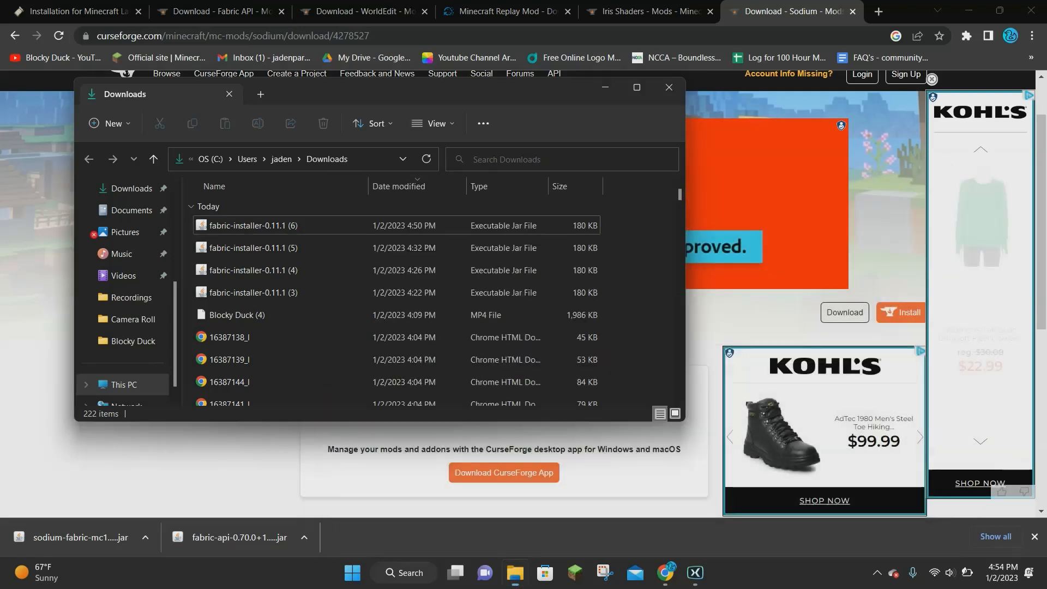
{"action": "left_click", "coordinate": [669, 87]}
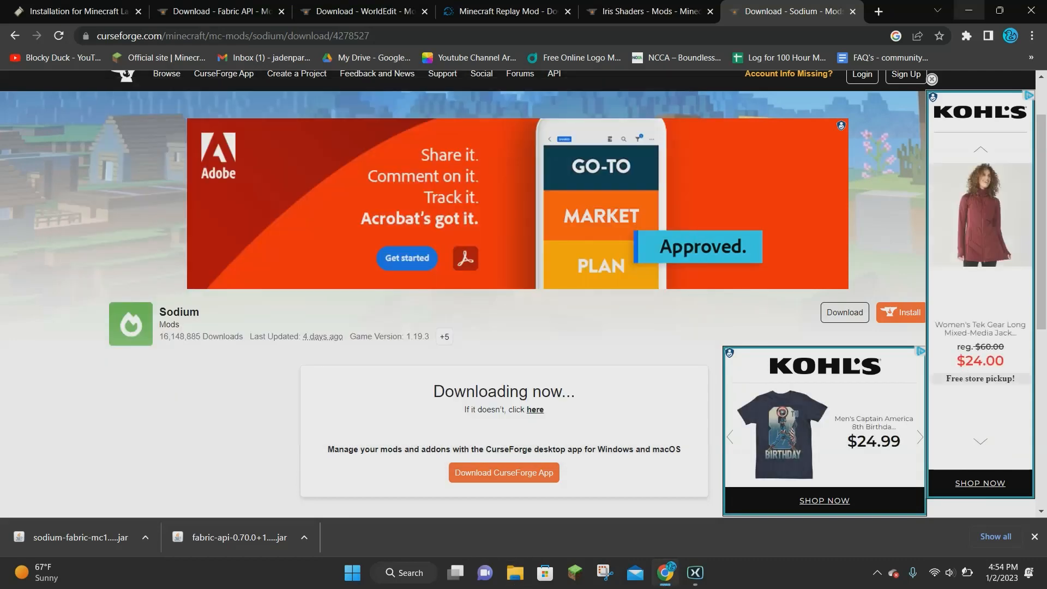
Step: Minimize Chrome and launch the fabric-loader-1.19.3 installation from the Minecraft Launcher
{"action": "left_click", "coordinate": [969, 11]}
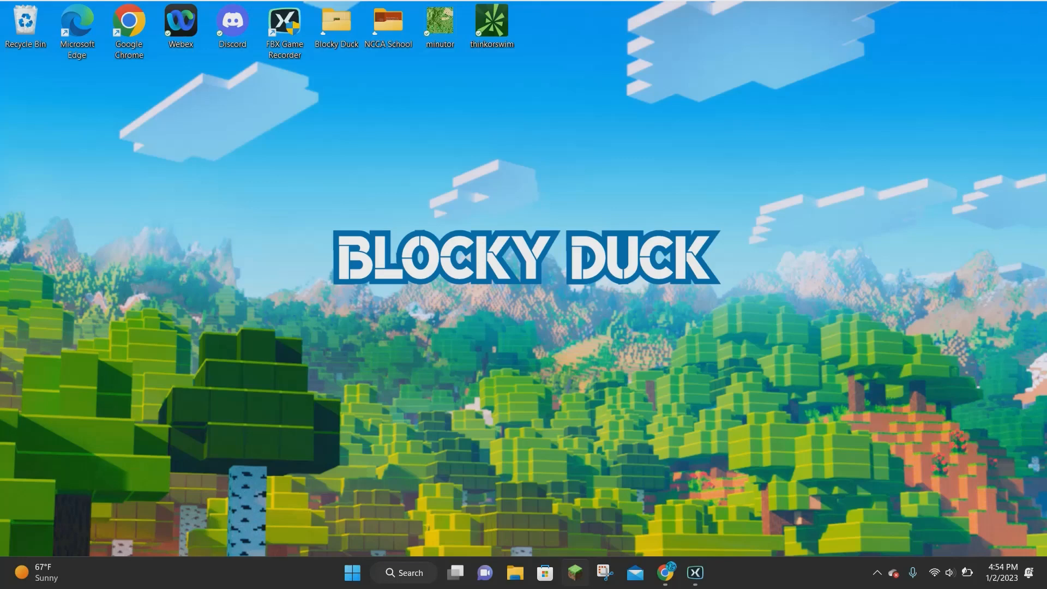
{"action": "left_click", "coordinate": [575, 573]}
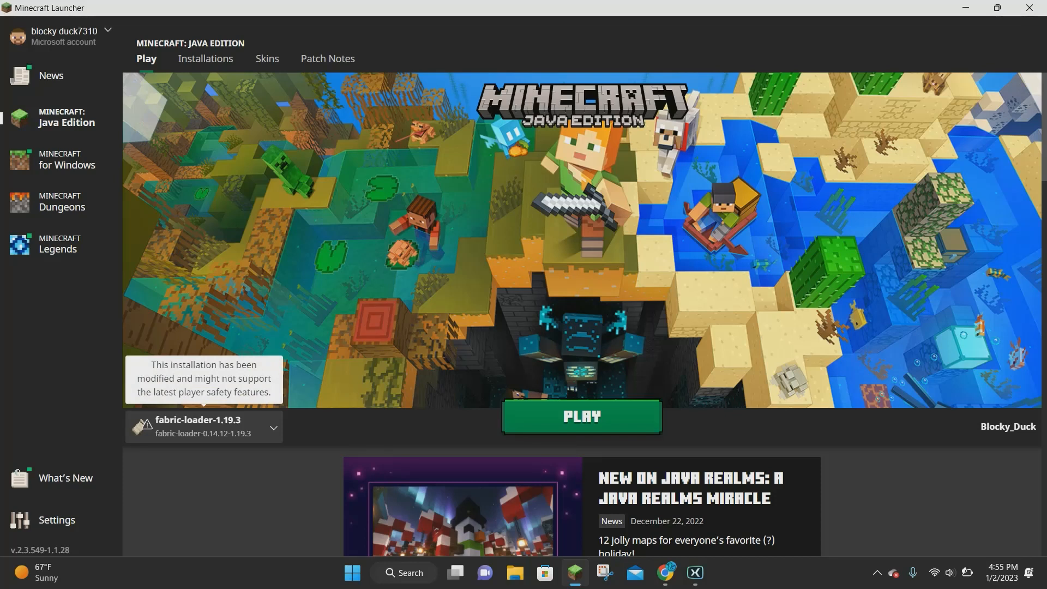
{"action": "left_click", "coordinate": [582, 417]}
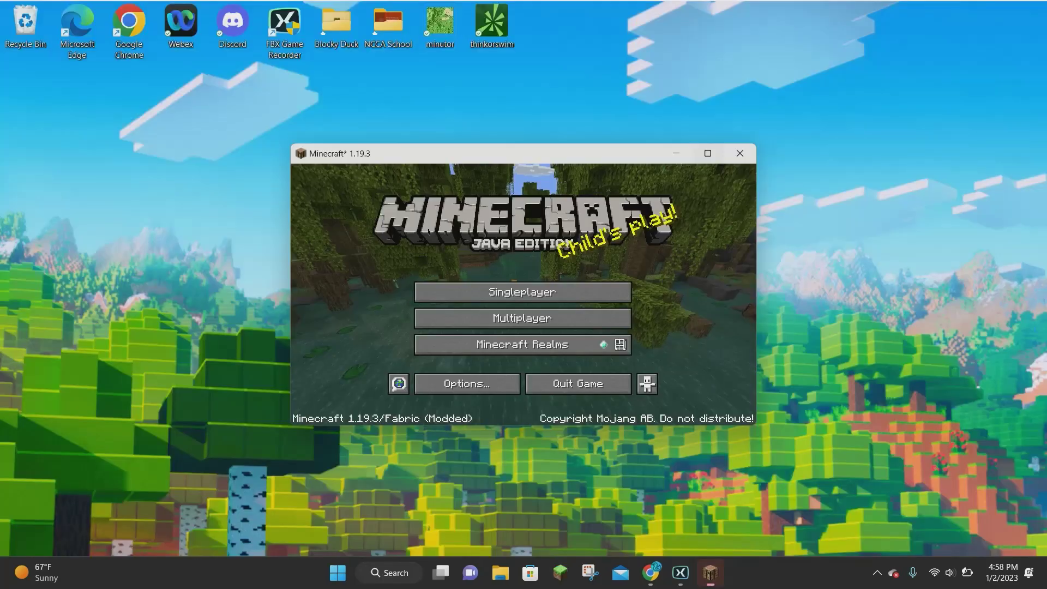
Step: Maximize Minecraft, view Sodium's video settings from Options, and return with Done
{"action": "key", "text": "super+Up"}
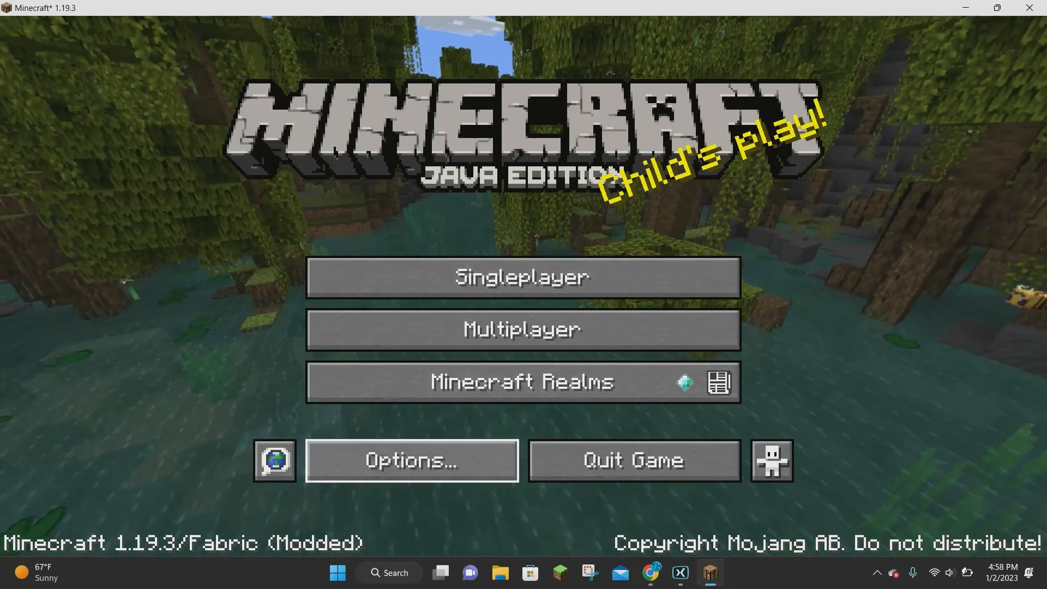
{"action": "left_click", "coordinate": [411, 460]}
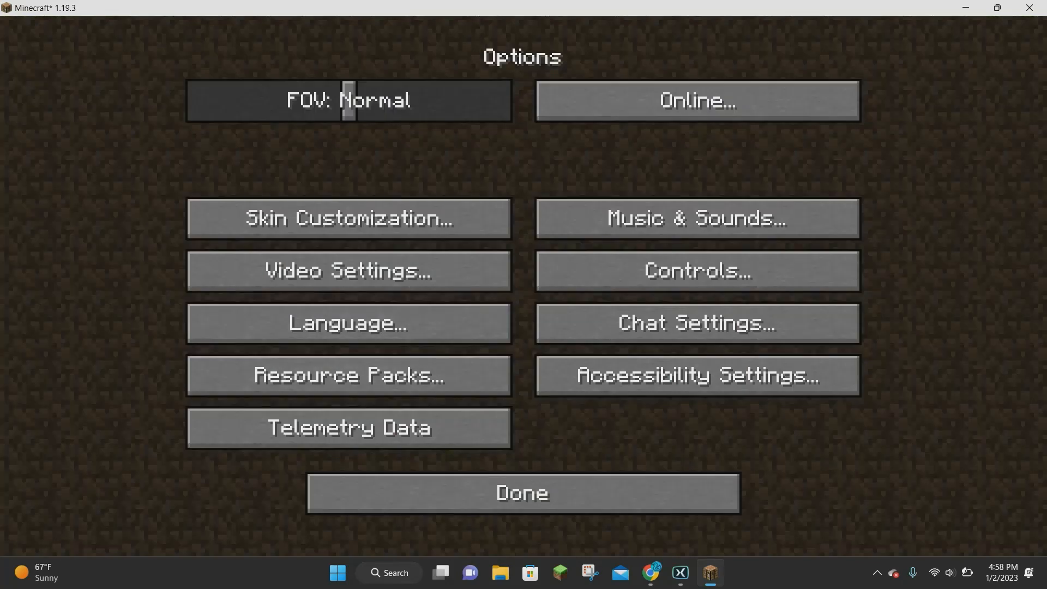
{"action": "left_click", "coordinate": [349, 270]}
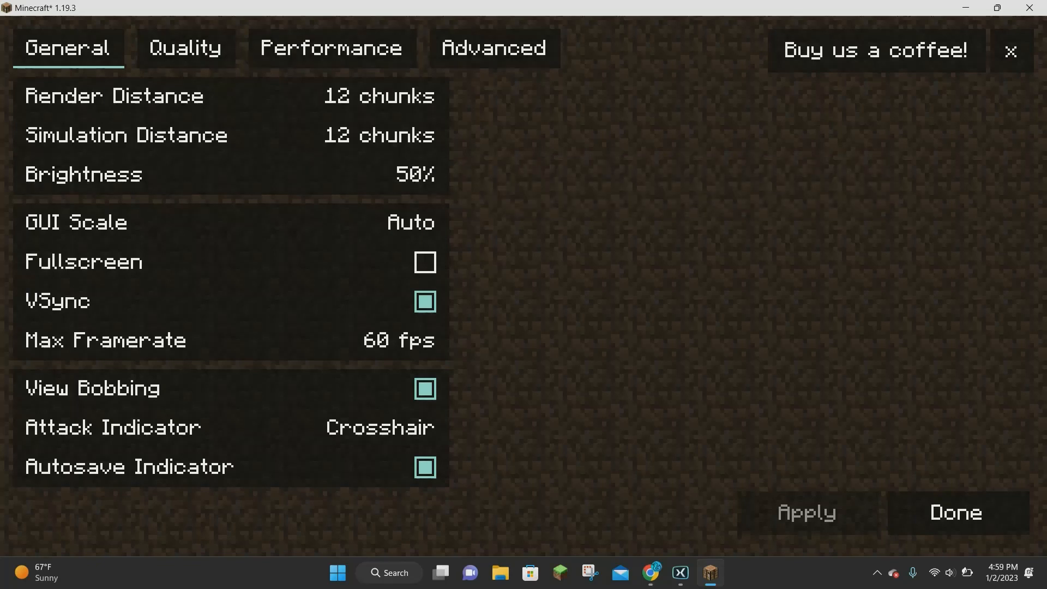
{"action": "left_click", "coordinate": [955, 512]}
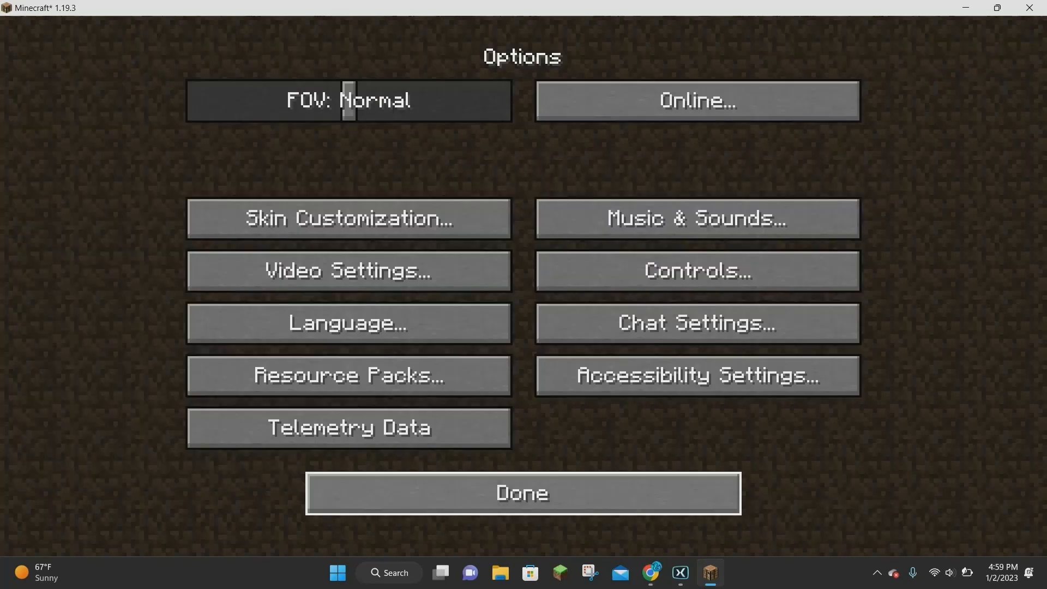